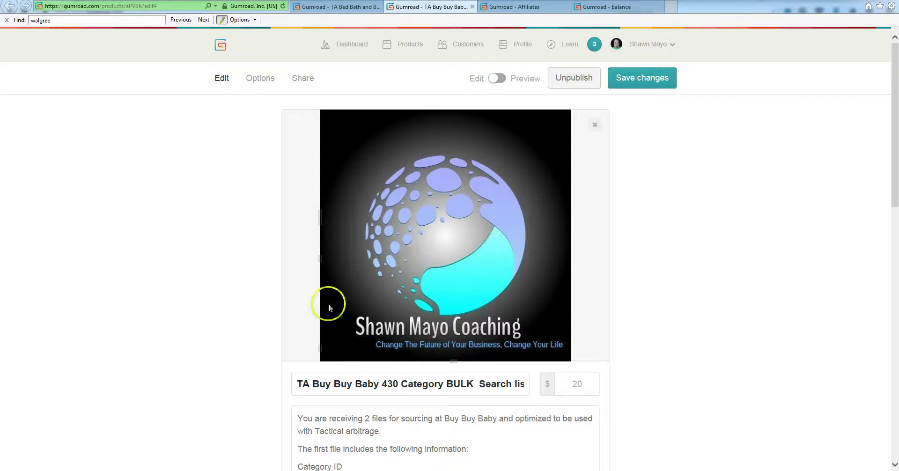
Scroll through the TA Buy Buy Baby product edit page priced at $20.
{"action": "scroll", "coordinate": [226, 289], "scroll_direction": "down", "scroll_amount": 8}
{"action": "scroll", "coordinate": [227, 290], "scroll_direction": "up", "scroll_amount": 8}
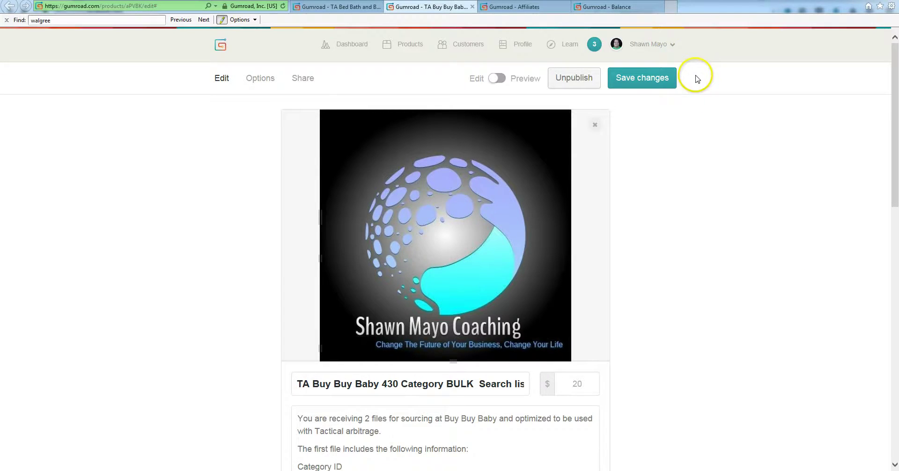
Go to the Affiliates page and pick the TA Bed Bath and Beyond 911 product for a new affiliate.
{"action": "left_click", "coordinate": [647, 45]}
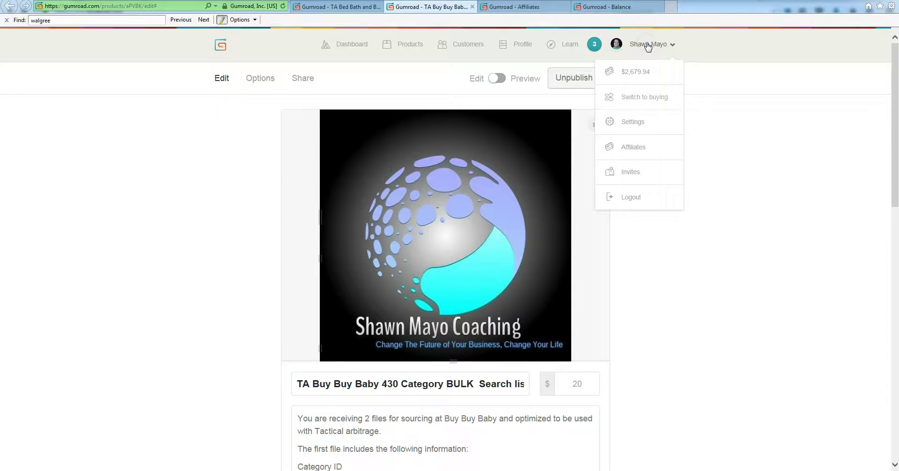
{"action": "left_click", "coordinate": [639, 146]}
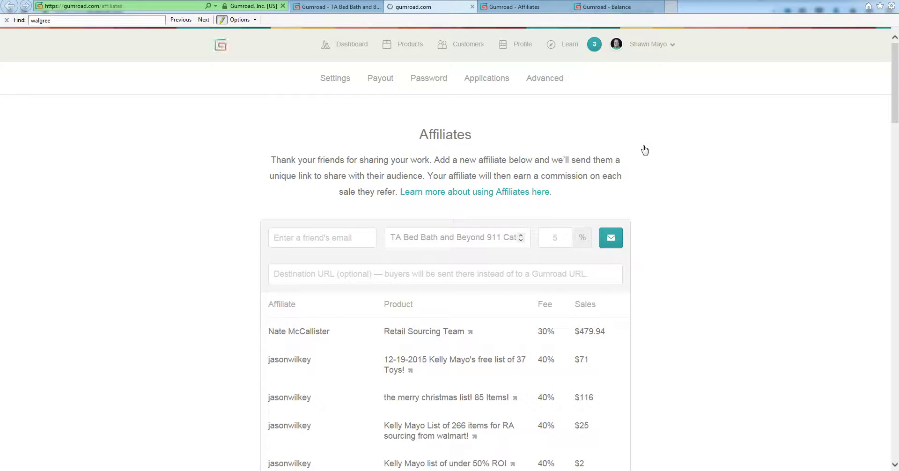
{"action": "left_click", "coordinate": [169, 273]}
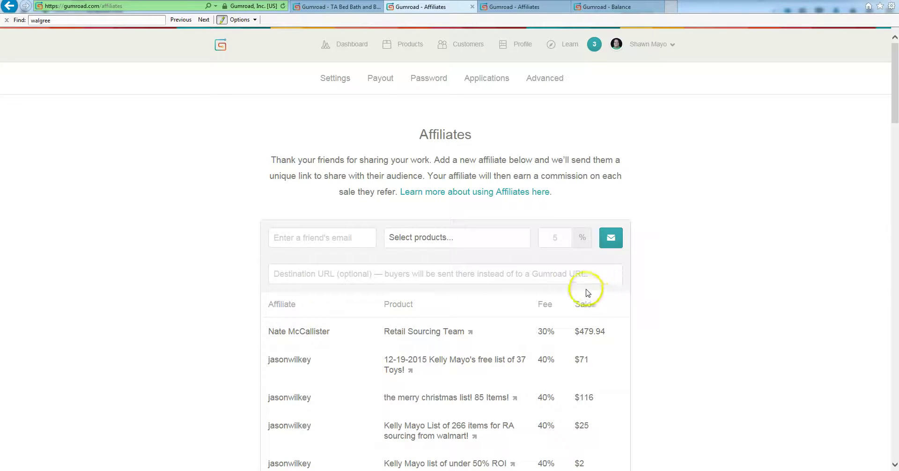
{"action": "left_click", "coordinate": [486, 239]}
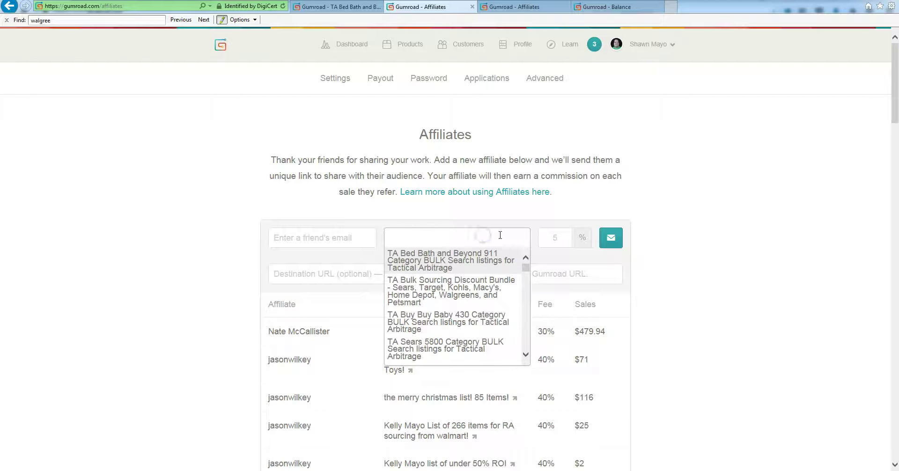
{"action": "scroll", "coordinate": [496, 323], "scroll_direction": "down", "scroll_amount": 5}
{"action": "scroll", "coordinate": [488, 334], "scroll_direction": "up", "scroll_amount": 3}
{"action": "scroll", "coordinate": [490, 330], "scroll_direction": "up", "scroll_amount": 2}
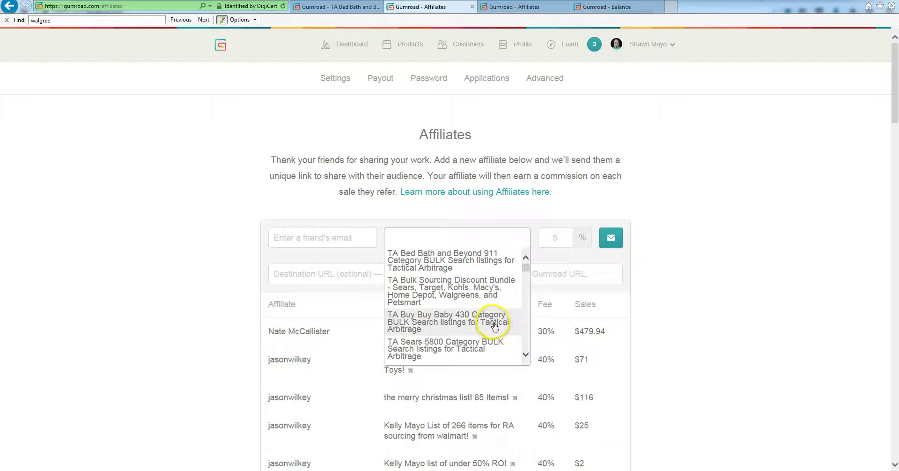
{"action": "left_click", "coordinate": [452, 257]}
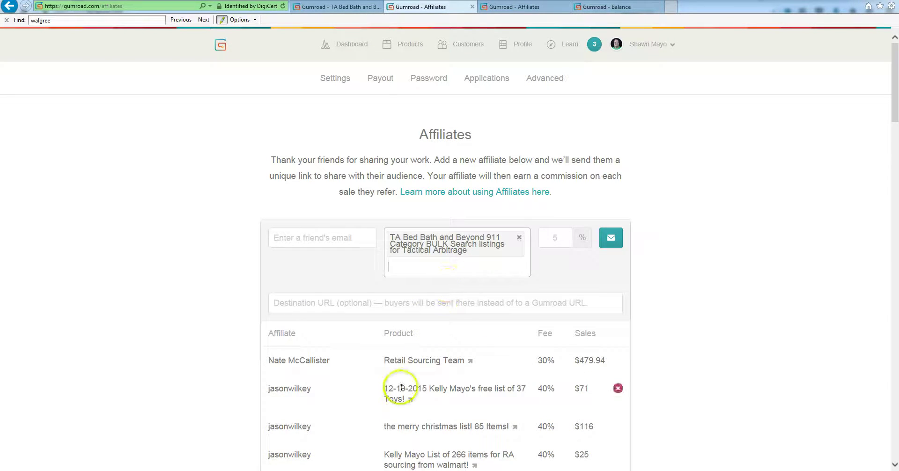
Enter the affiliate's e-mail address, set a 50% fee, and send the invitation.
{"action": "left_click", "coordinate": [331, 243]}
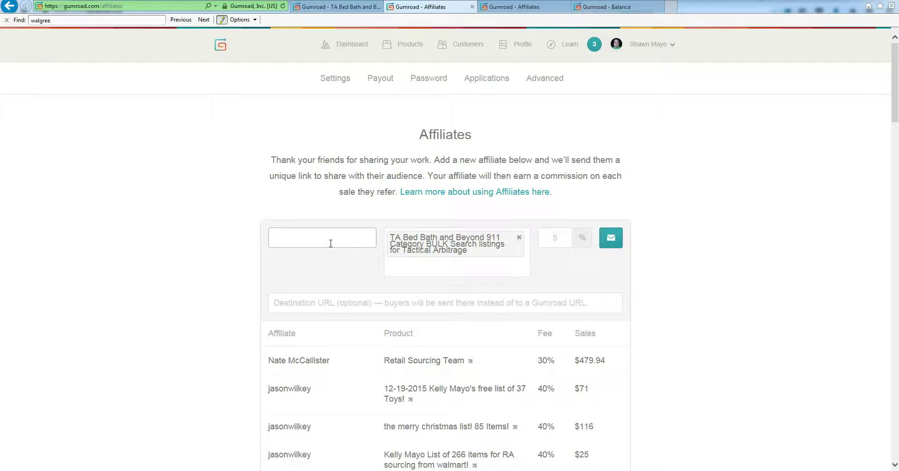
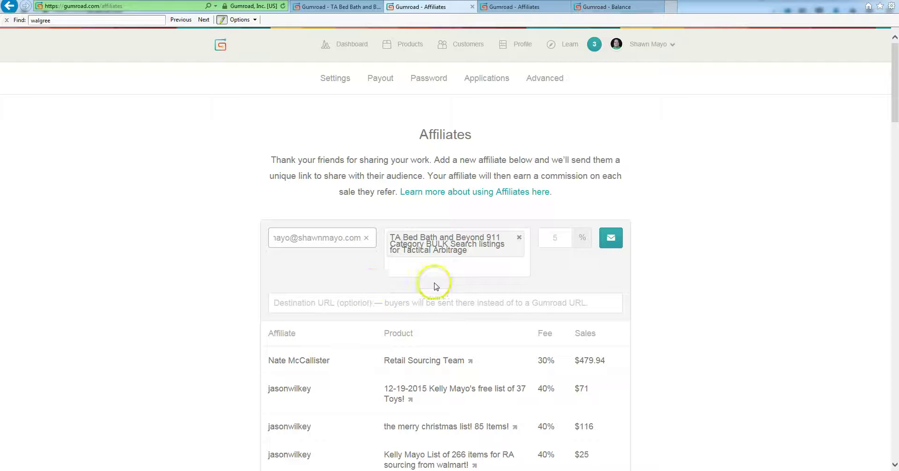
{"action": "left_click", "coordinate": [560, 244]}
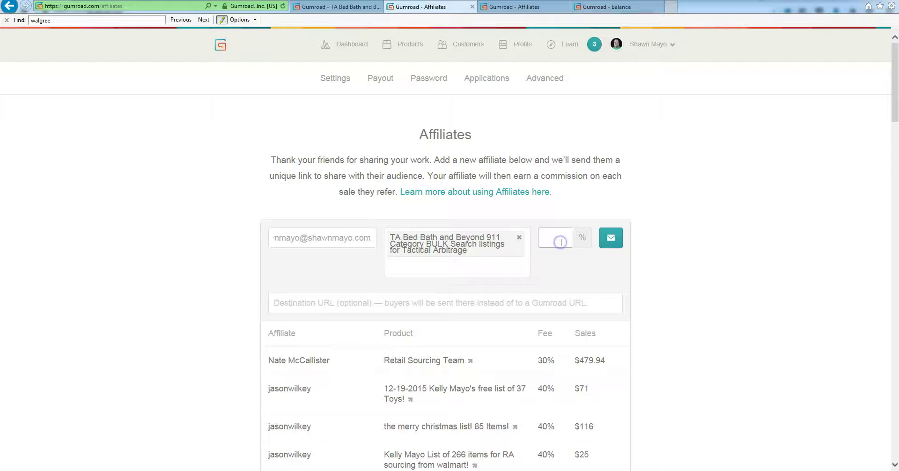
{"action": "type", "text": "50"}
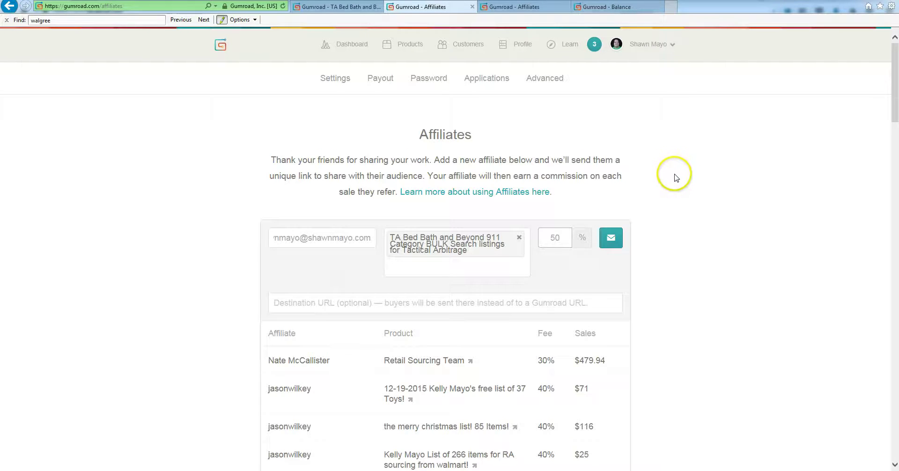
{"action": "left_click", "coordinate": [609, 241]}
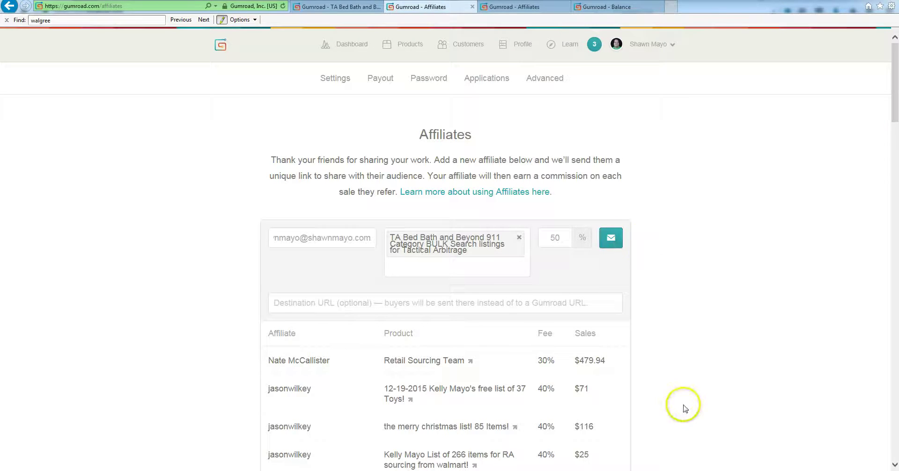
Check the Balance page, then return to the Affiliates list showing the Retail Sourcing Team affiliate.
{"action": "scroll", "coordinate": [683, 407], "scroll_direction": "down", "scroll_amount": 3}
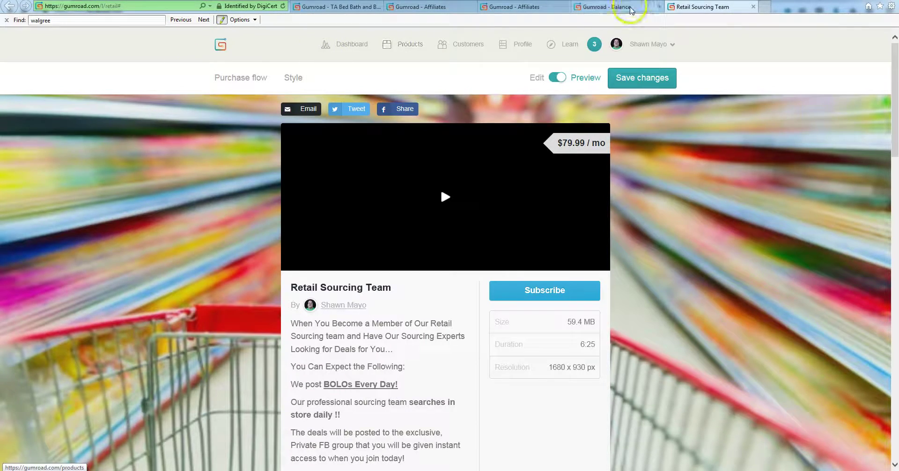
{"action": "left_click", "coordinate": [631, 10]}
{"action": "left_click", "coordinate": [527, 8]}
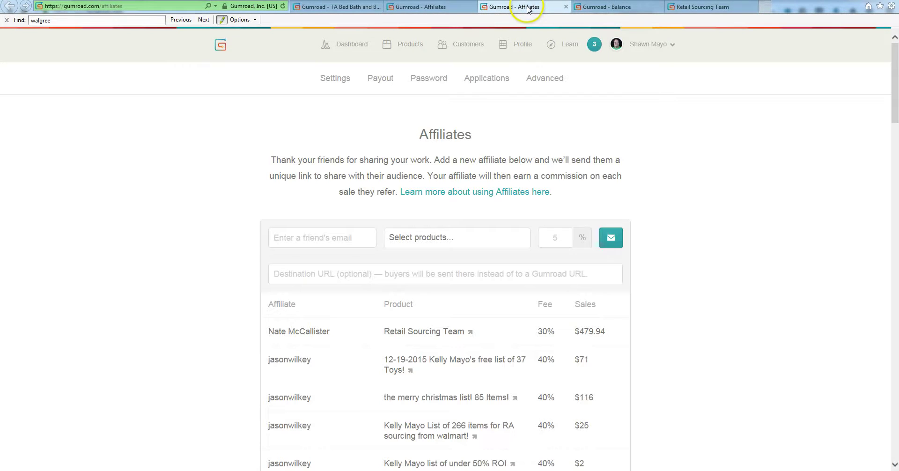
{"action": "left_click", "coordinate": [471, 333]}
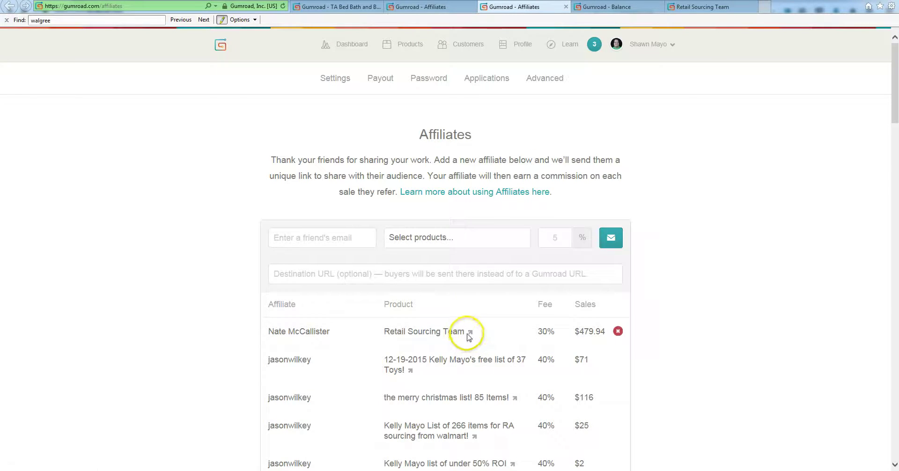
Copy the Retail Sourcing Team affiliate link from the first affiliate row.
{"action": "right_click", "coordinate": [470, 334]}
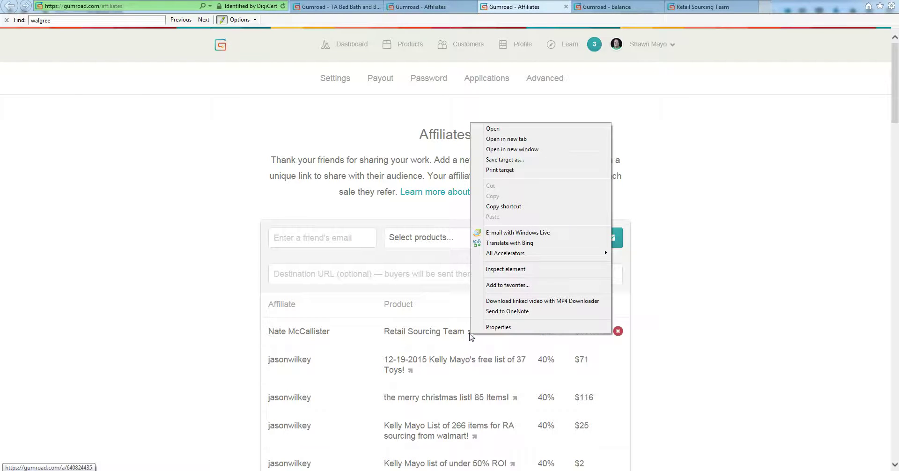
{"action": "left_click", "coordinate": [523, 207]}
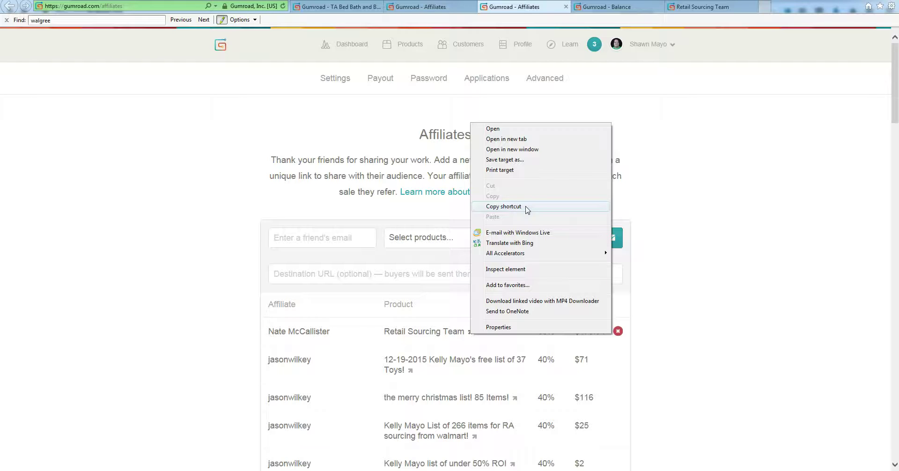
{"action": "left_click", "coordinate": [526, 209]}
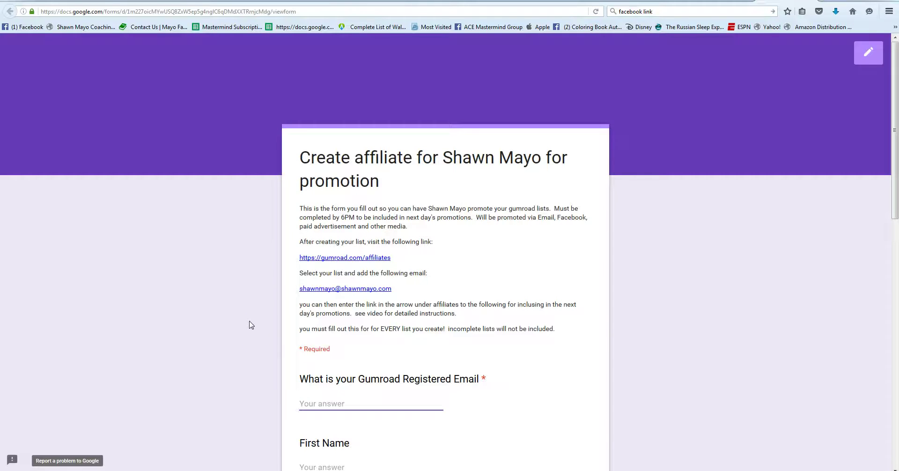
Paste the Gumroad affiliate link into the form's Affiliate Link answer.
{"action": "scroll", "coordinate": [250, 325], "scroll_direction": "down", "scroll_amount": 5}
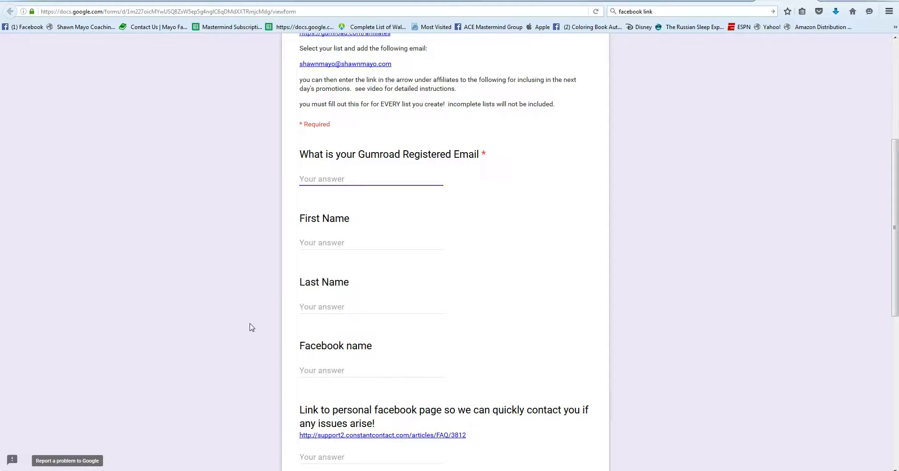
{"action": "scroll", "coordinate": [337, 253], "scroll_direction": "up", "scroll_amount": 5}
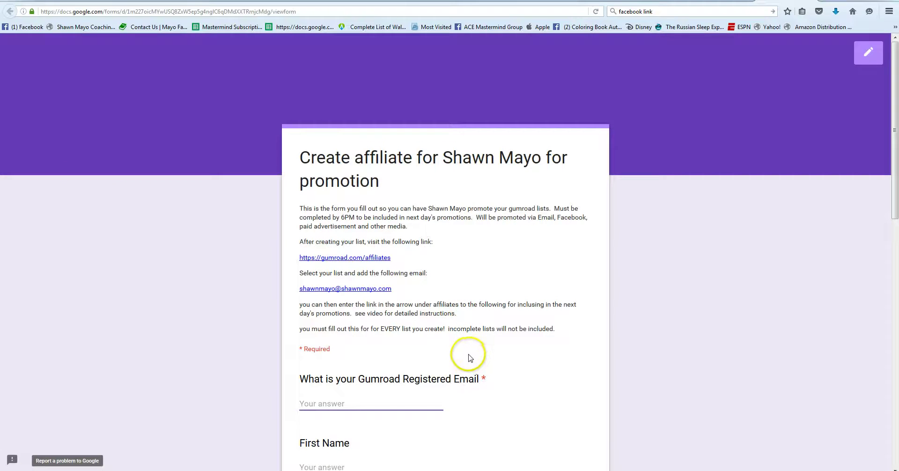
{"action": "scroll", "coordinate": [470, 358], "scroll_direction": "down", "scroll_amount": 5}
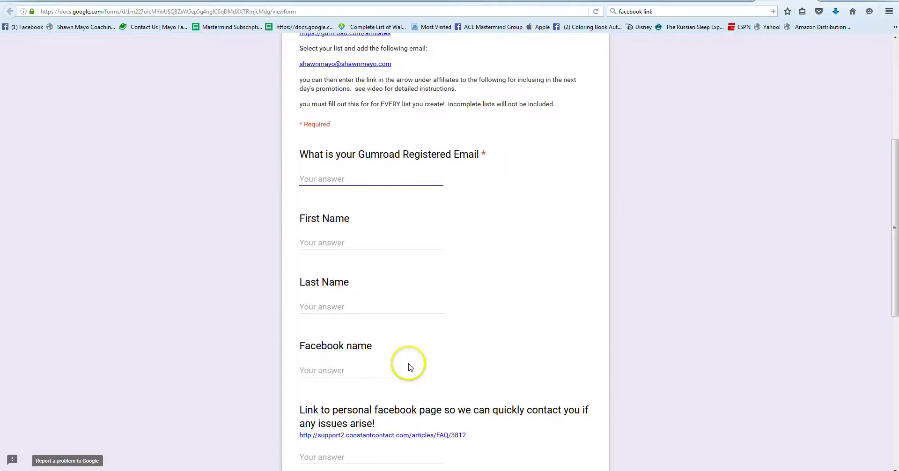
{"action": "scroll", "coordinate": [481, 281], "scroll_direction": "down", "scroll_amount": 2}
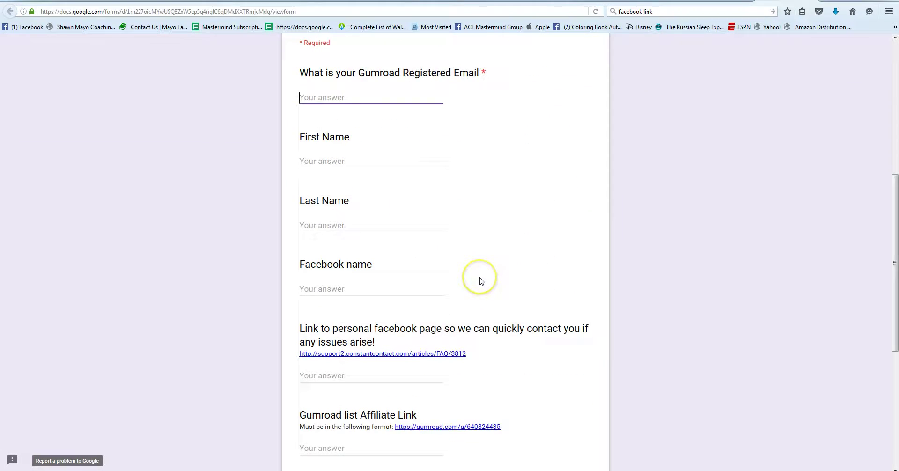
{"action": "scroll", "coordinate": [482, 282], "scroll_direction": "down", "scroll_amount": 4}
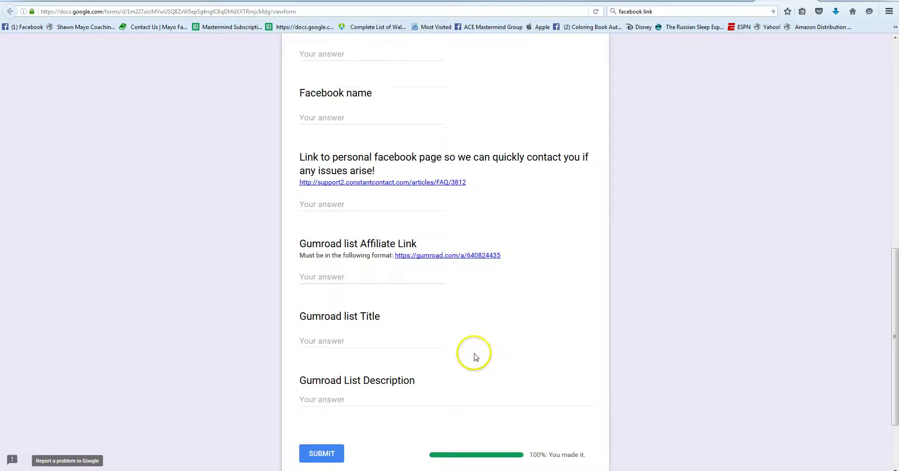
{"action": "left_click", "coordinate": [327, 277]}
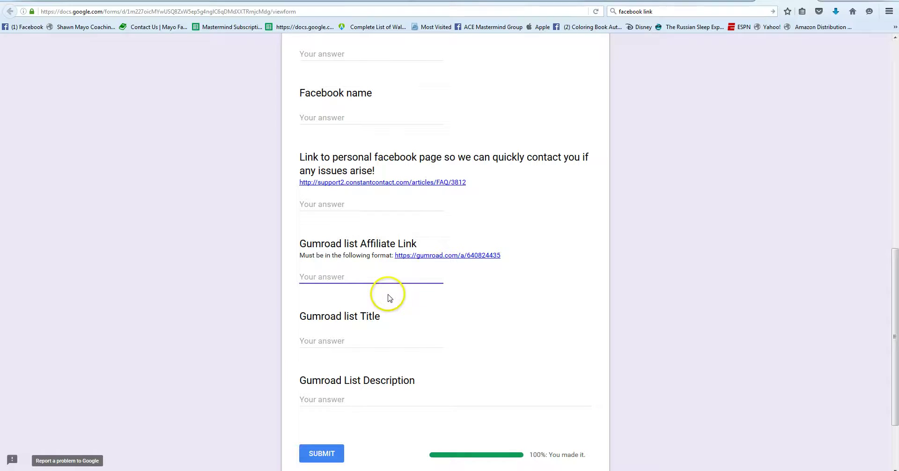
{"action": "key", "text": "ctrl+v"}
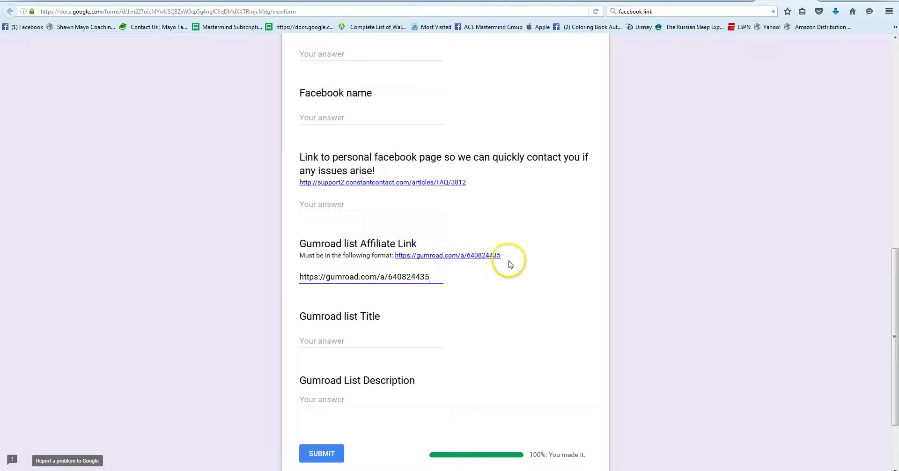
Switch back to the Gumroad Affiliates window.
{"action": "left_click", "coordinate": [464, 310]}
{"action": "scroll", "coordinate": [448, 315], "scroll_direction": "down", "scroll_amount": 3}
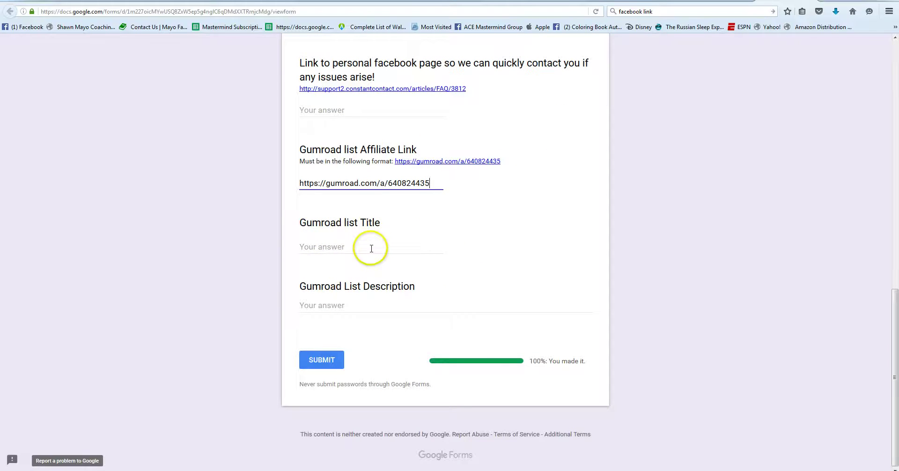
{"action": "key", "text": "alt+Tab"}
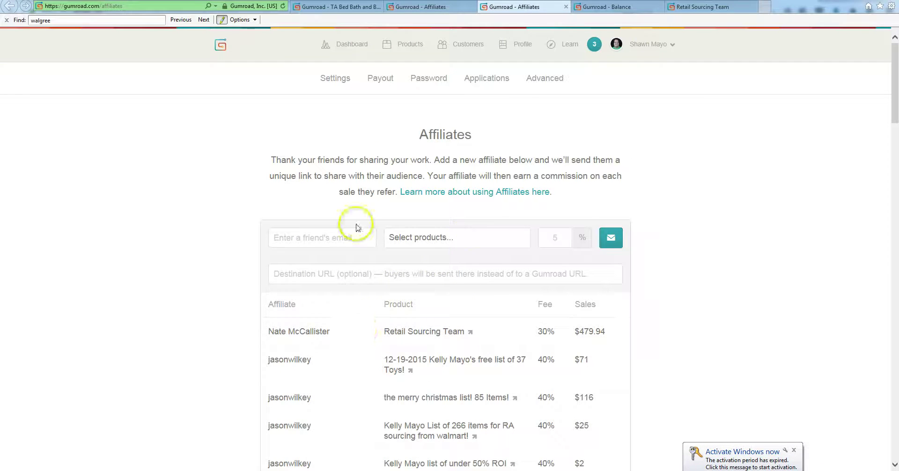
Bring up the Retail Sourcing Team product editor and save its changes.
{"action": "left_click", "coordinate": [356, 7]}
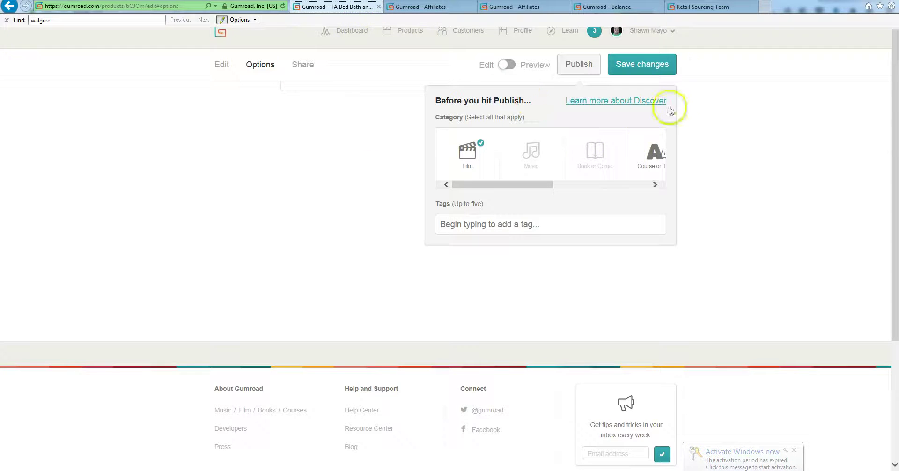
{"action": "left_click", "coordinate": [693, 7]}
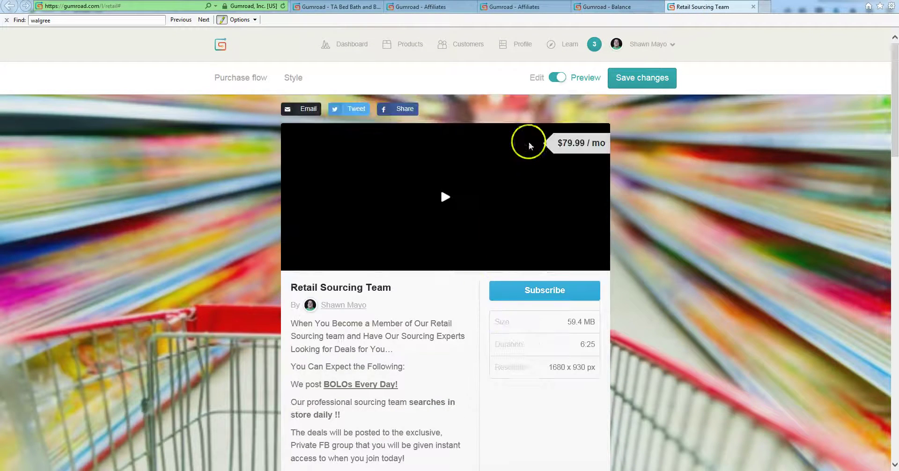
{"action": "left_click", "coordinate": [556, 79]}
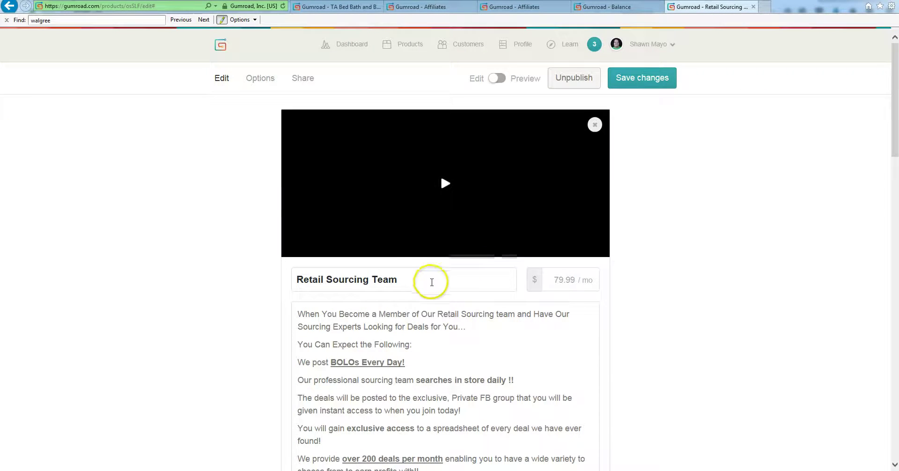
Copy the product title 'Retail Sourcing Team' and select the form's Title answer.
{"action": "left_click", "coordinate": [447, 281]}
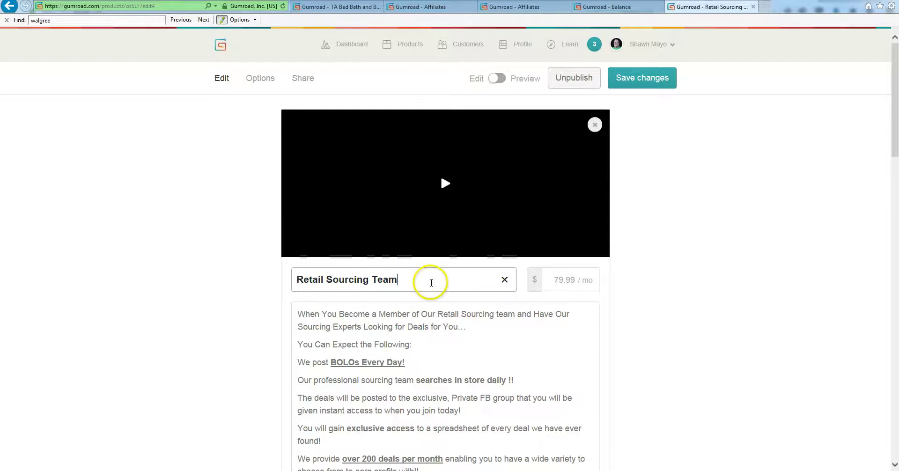
{"action": "key", "text": "ctrl+a"}
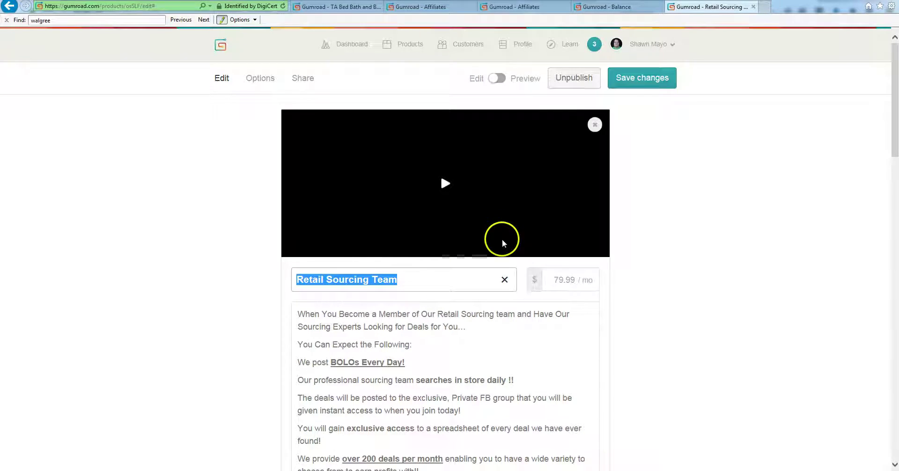
{"action": "key", "text": "alt+Tab"}
{"action": "left_click", "coordinate": [392, 247]}
Paste 'Retail Sourcing Team' as the Title, then copy the product description into the Description answer.
{"action": "key", "text": "ctrl+v"}
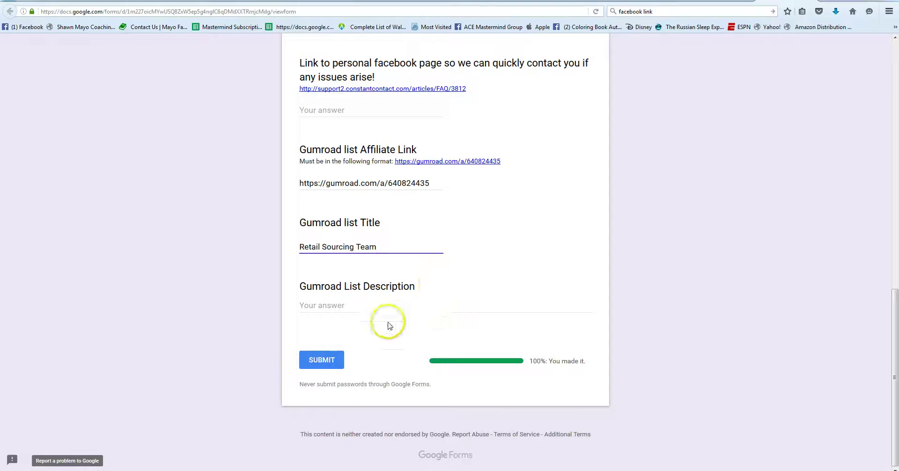
{"action": "left_click", "coordinate": [407, 302]}
{"action": "key", "text": "alt+Tab"}
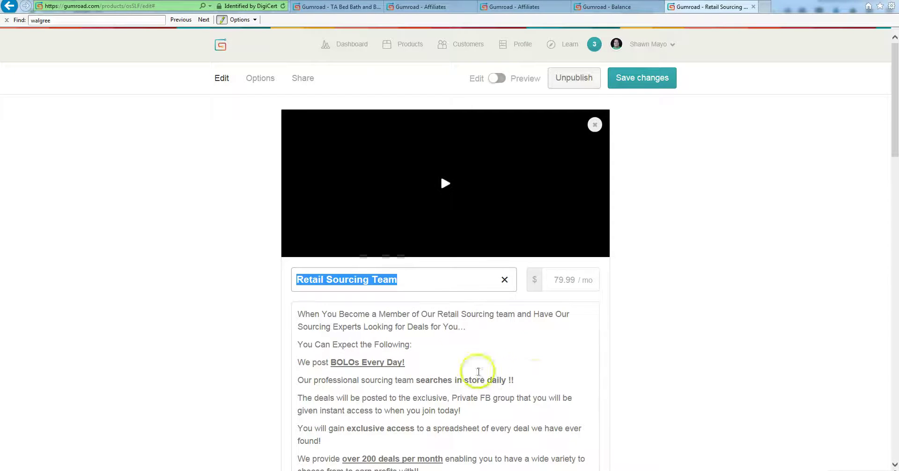
{"action": "left_click", "coordinate": [482, 333]}
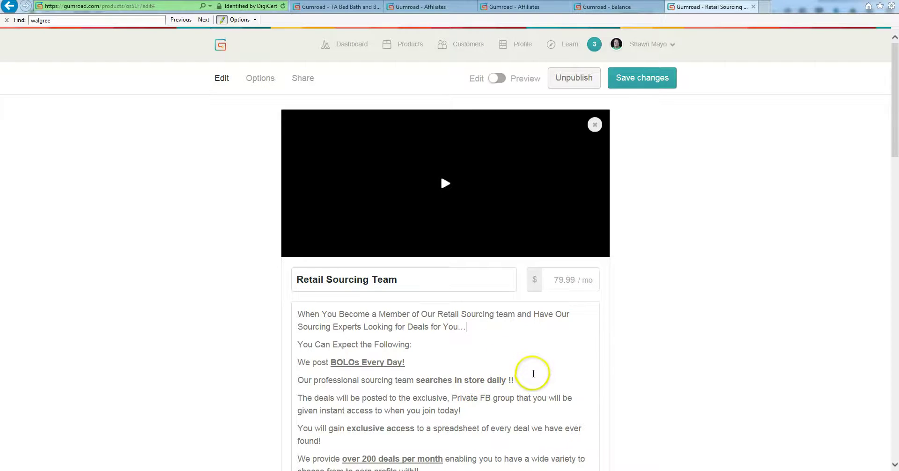
{"action": "key", "text": "ctrl+a"}
{"action": "key", "text": "alt+Tab"}
{"action": "key", "text": "ctrl+v"}
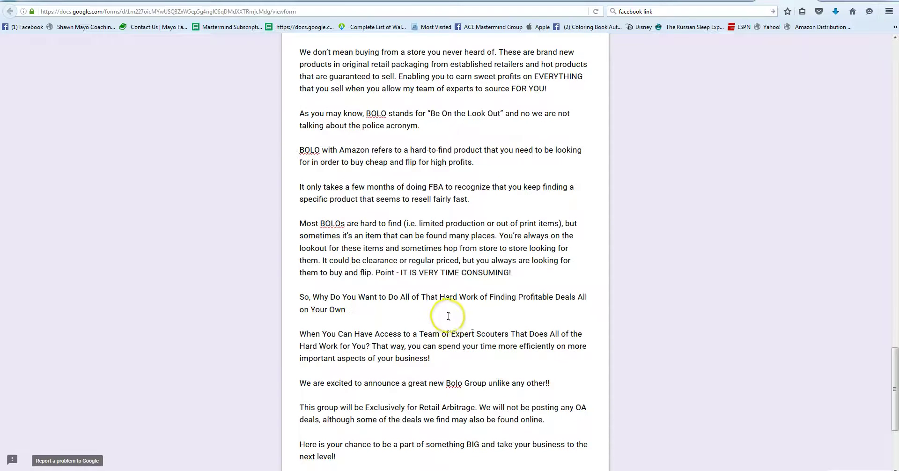
Scroll through the form and select the Facebook page link answer field.
{"action": "scroll", "coordinate": [459, 319], "scroll_direction": "up", "scroll_amount": 10}
{"action": "scroll", "coordinate": [443, 293], "scroll_direction": "down", "scroll_amount": 5}
{"action": "scroll", "coordinate": [442, 292], "scroll_direction": "down", "scroll_amount": 5}
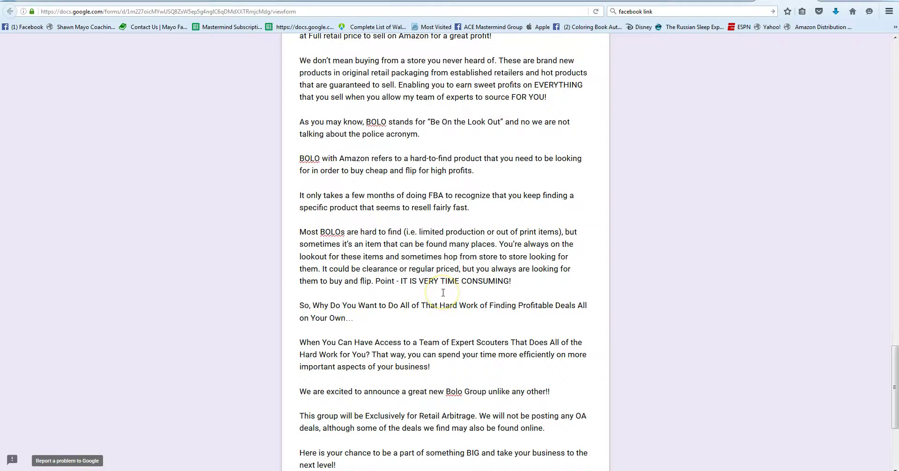
{"action": "scroll", "coordinate": [443, 292], "scroll_direction": "up", "scroll_amount": 20}
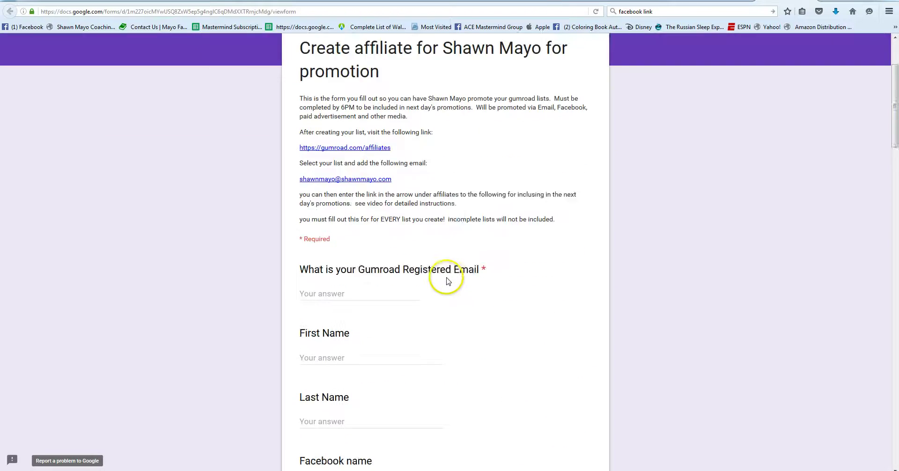
{"action": "scroll", "coordinate": [449, 281], "scroll_direction": "down", "scroll_amount": 3}
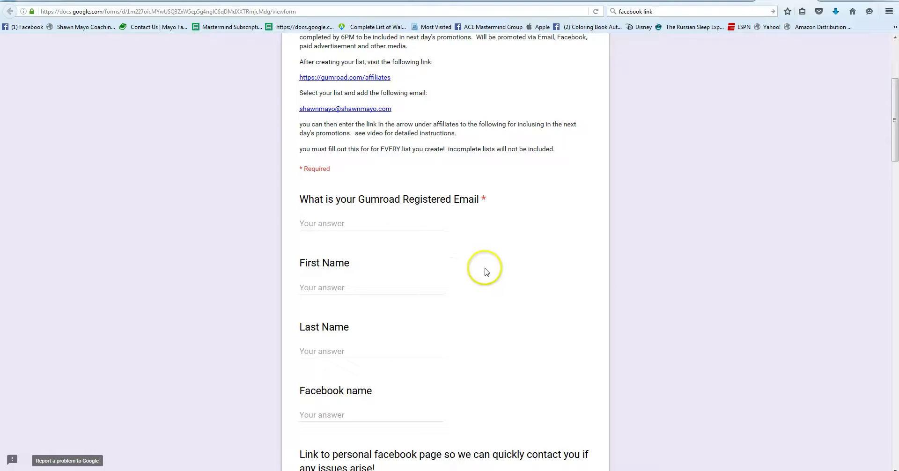
{"action": "scroll", "coordinate": [440, 331], "scroll_direction": "down", "scroll_amount": 5}
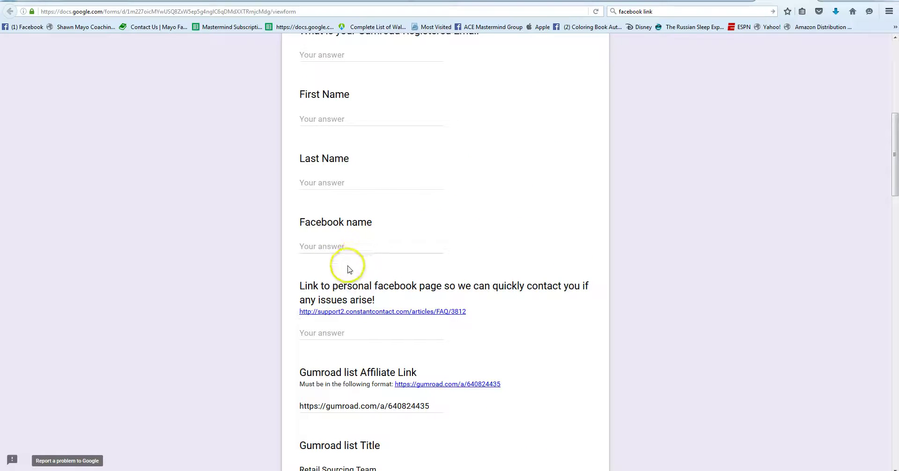
{"action": "left_click", "coordinate": [323, 329]}
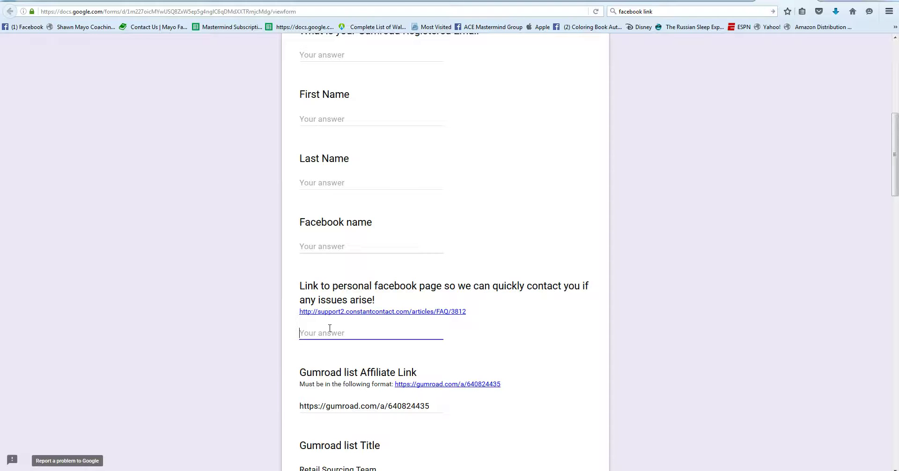
{"action": "scroll", "coordinate": [329, 337], "scroll_direction": "up", "scroll_amount": 8}
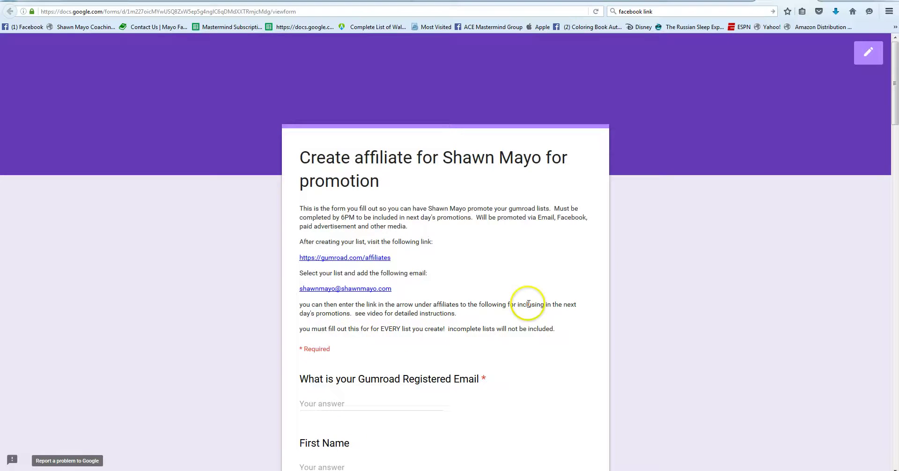